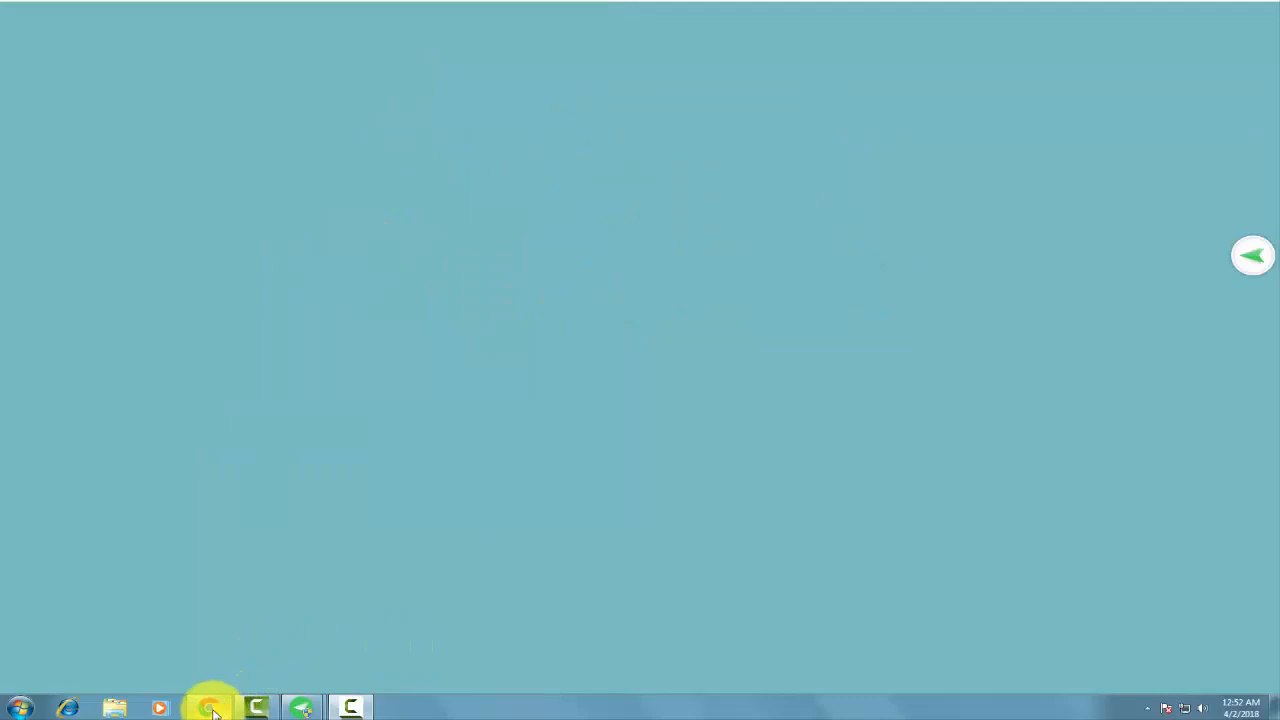
# - Launch Google Chrome from the Windows taskbar
pyautogui.click(213, 712)
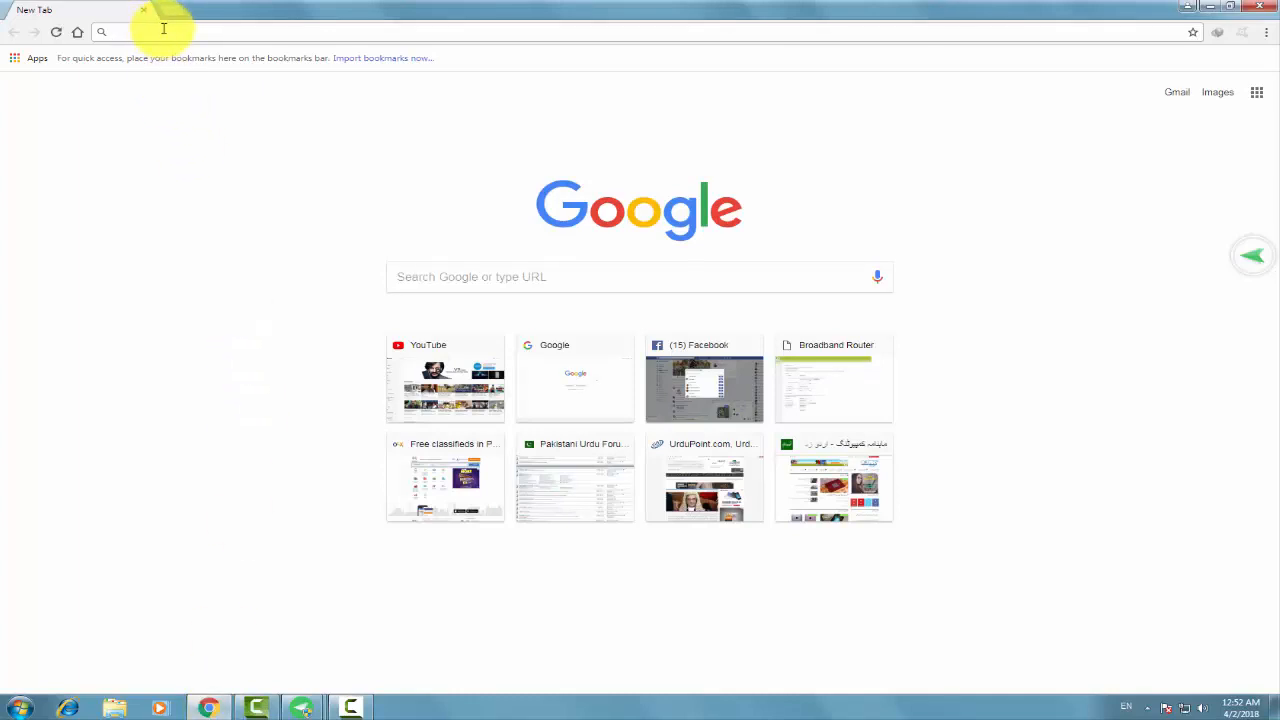
# - Load the router admin at 192.168.10.1 and sign in with the router's username and password
pyautogui.write('192.168.10.1')
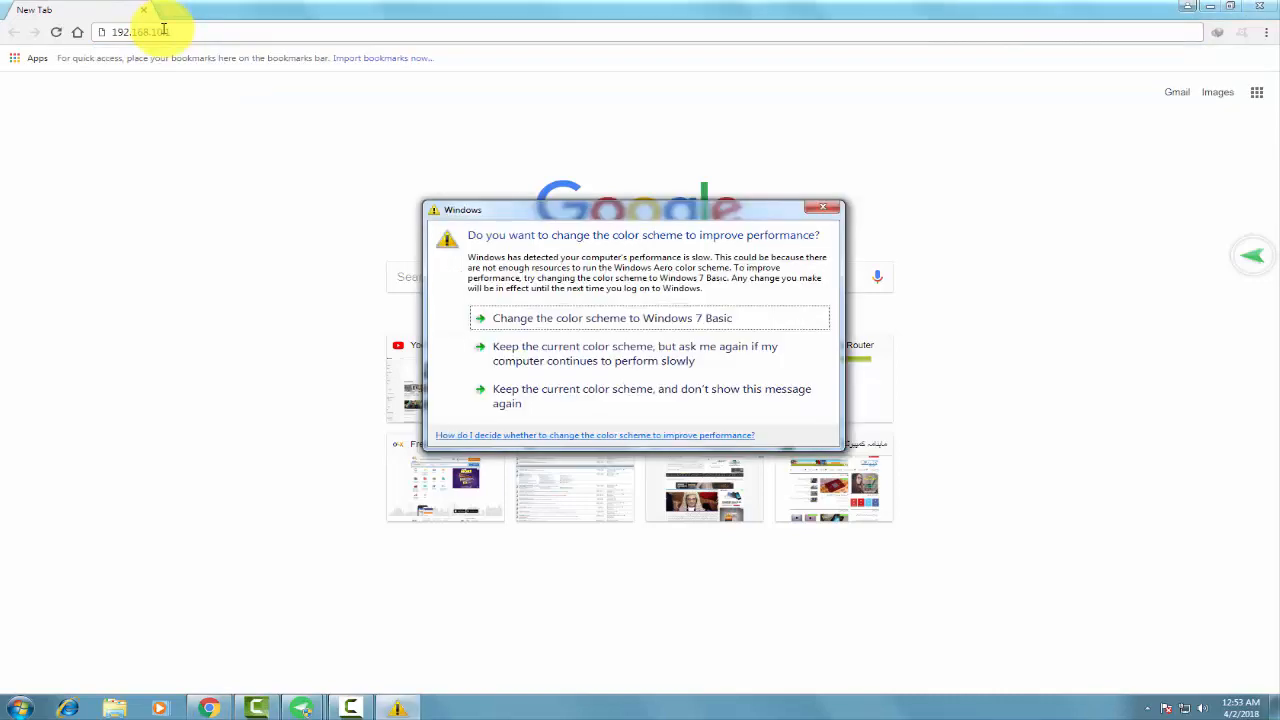
pyautogui.click(711, 397)
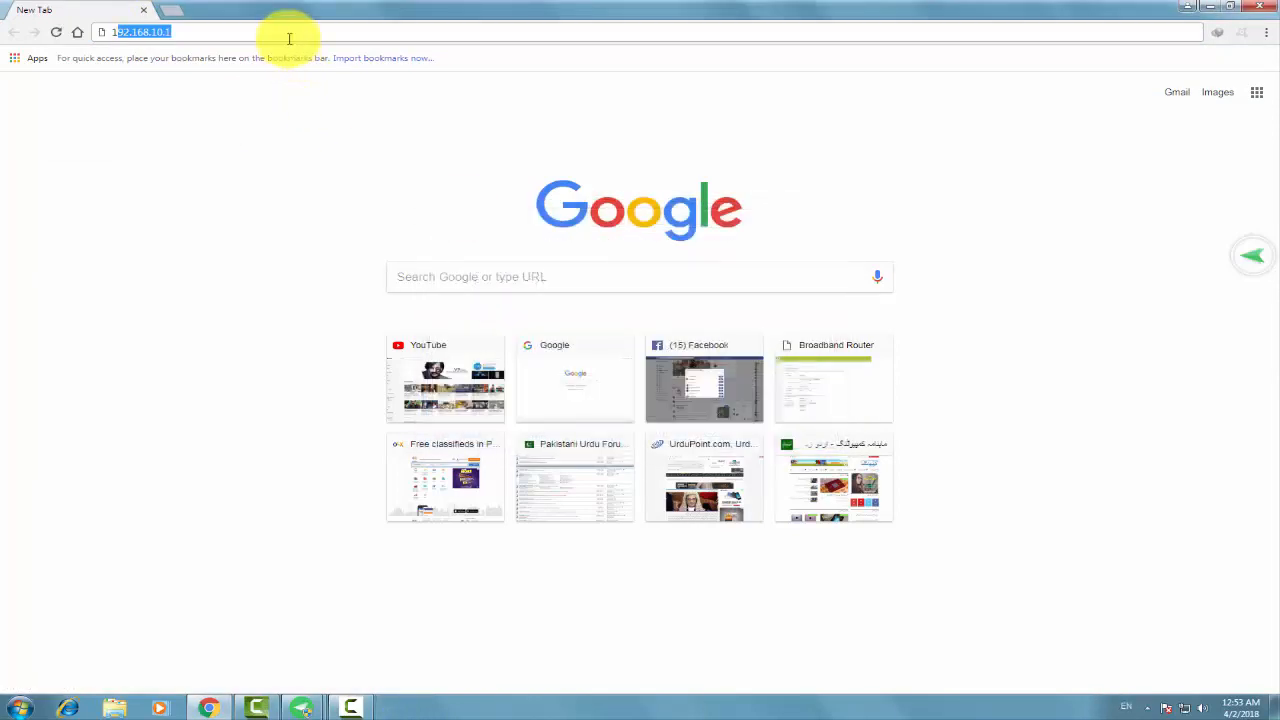
pyautogui.press('Return')
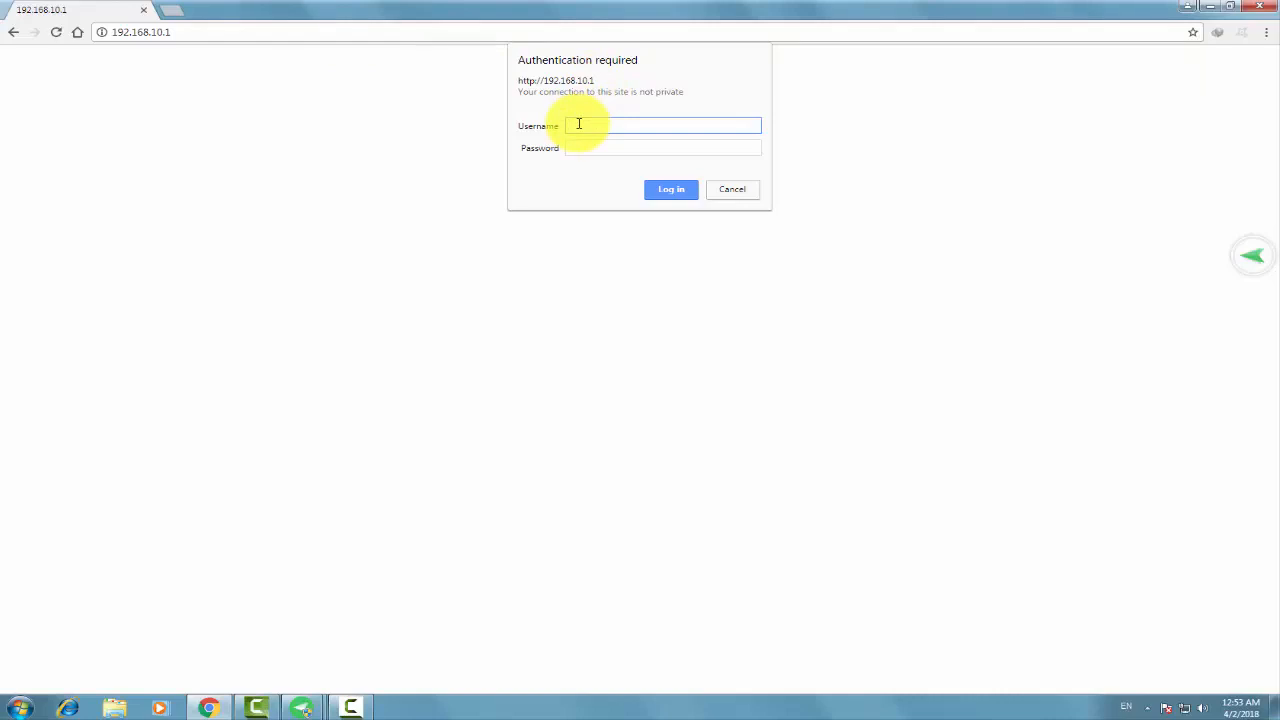
pyautogui.write('admin')
pyautogui.press('Tab')
pyautogui.write('admin')
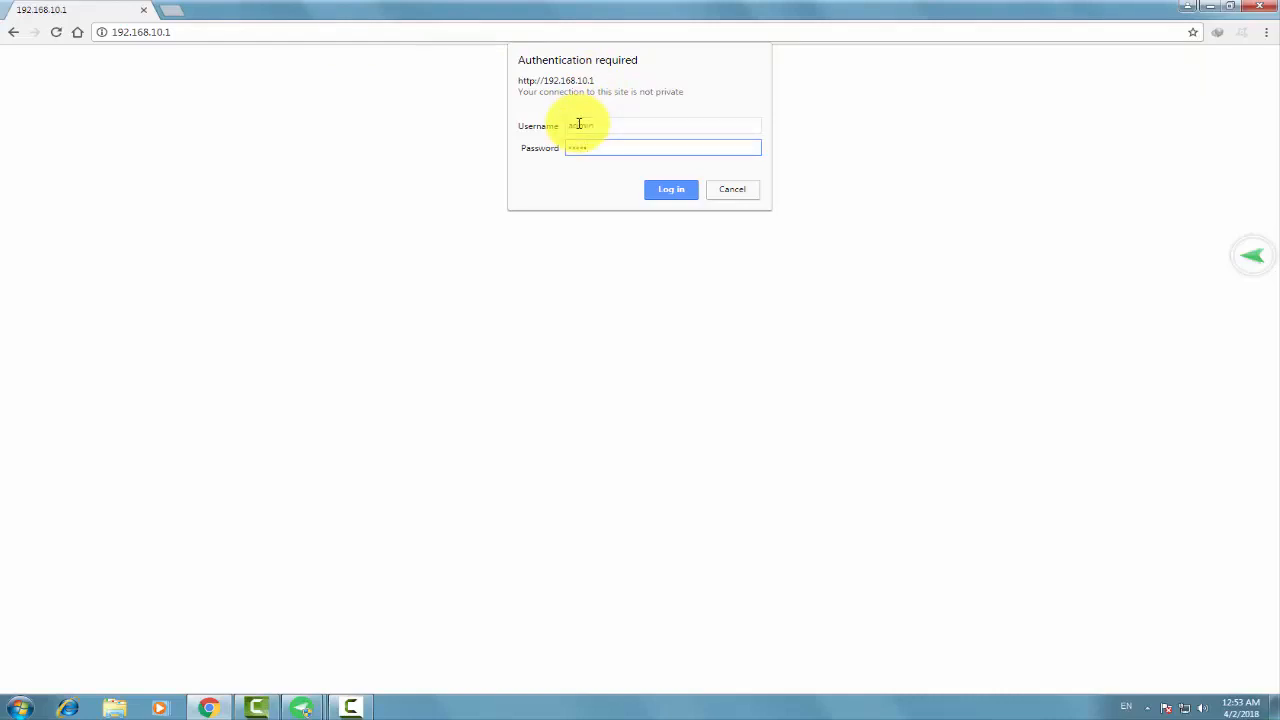
pyautogui.click(674, 196)
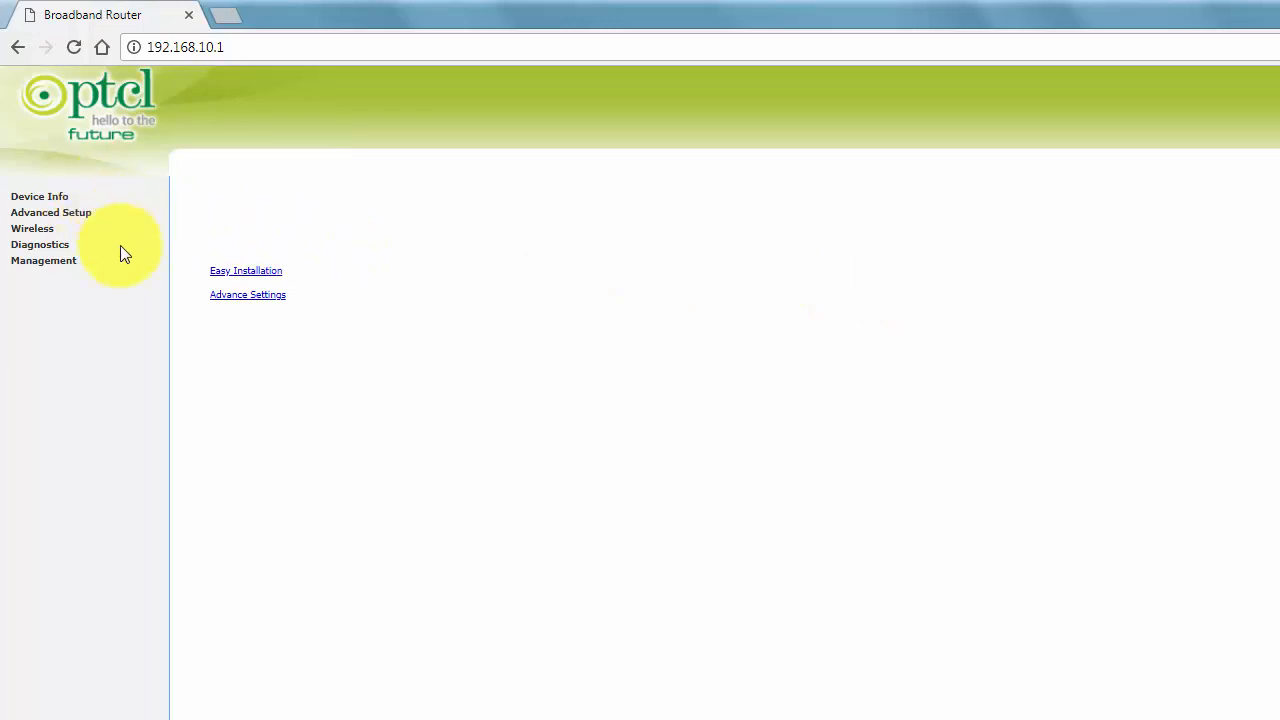
# - Show the Device Info page listing board DSL-2750U, software PT_1.00 and WAN line rates
pyautogui.click(58, 200)
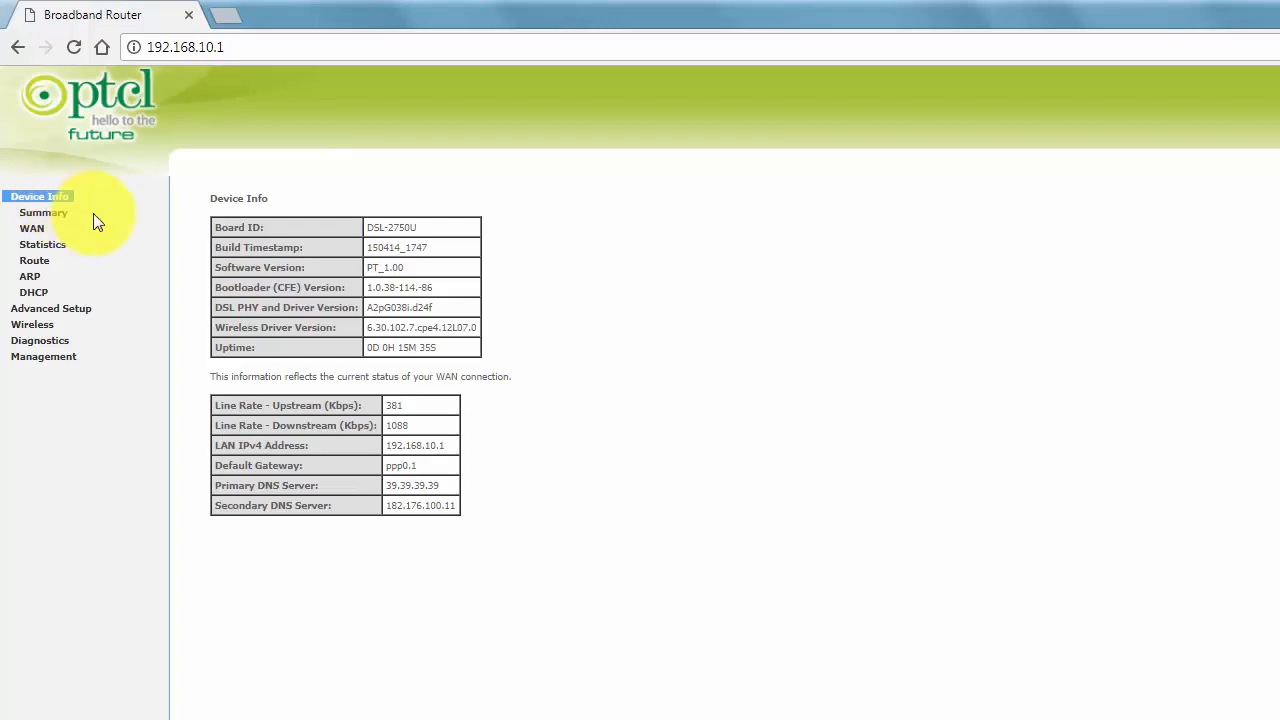
# - View the DHCP leases for 192.168.10.2 and 192.168.10.3, then minimize Chrome to the desktop
pyautogui.click(38, 296)
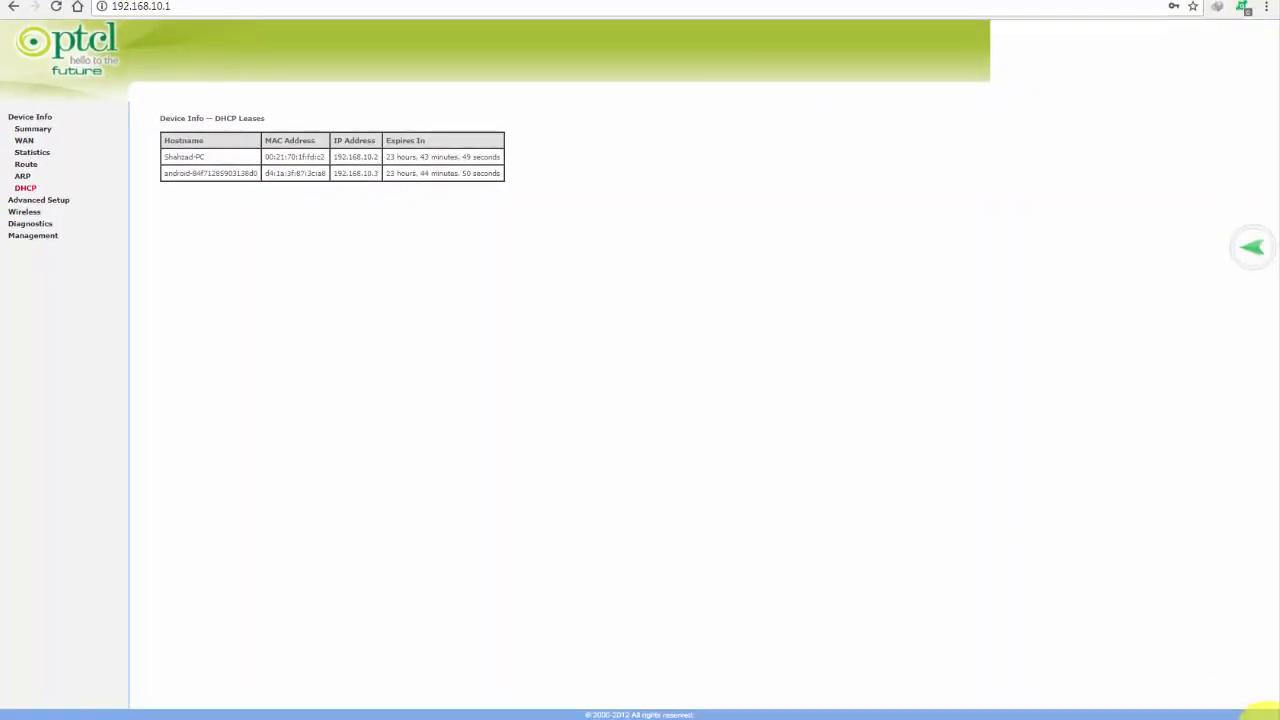
pyautogui.click(1274, 708)
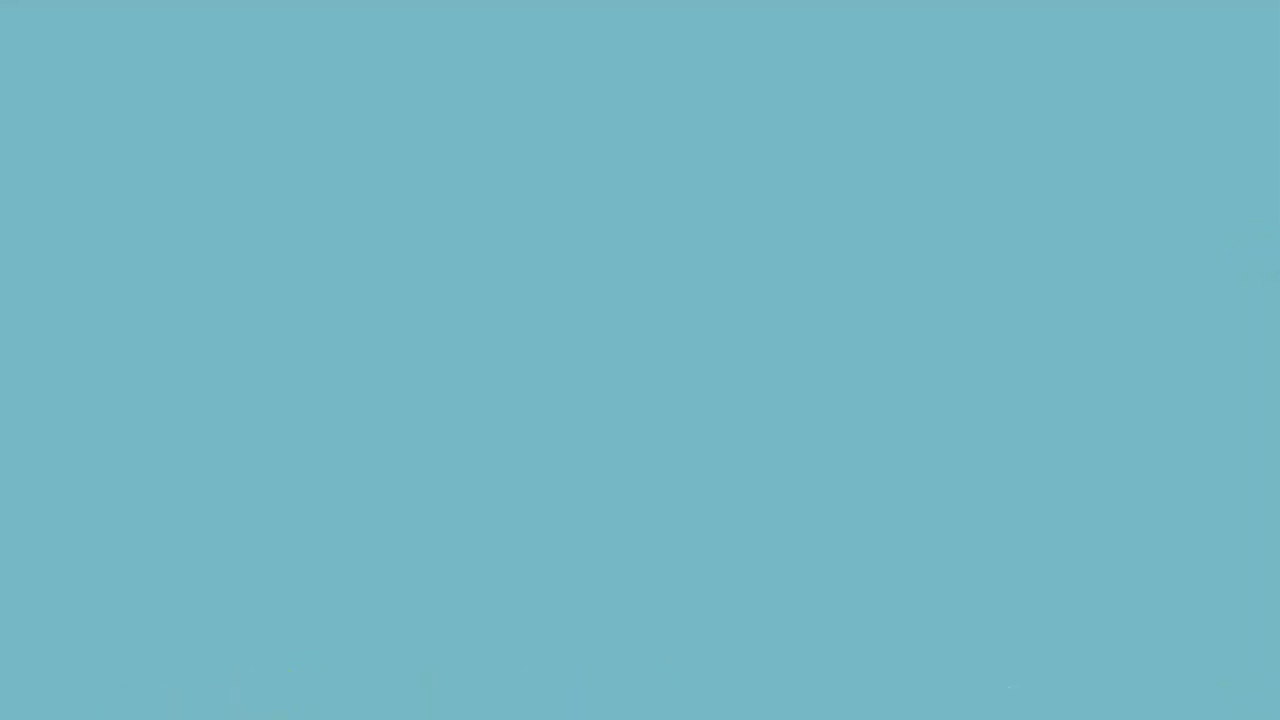
# - In AirMirror, read the phone's MAC under Settings > Wi-Fi > Advanced Settings, then minimize it
pyautogui.moveTo(218, 718)
pyautogui.click(322, 700)
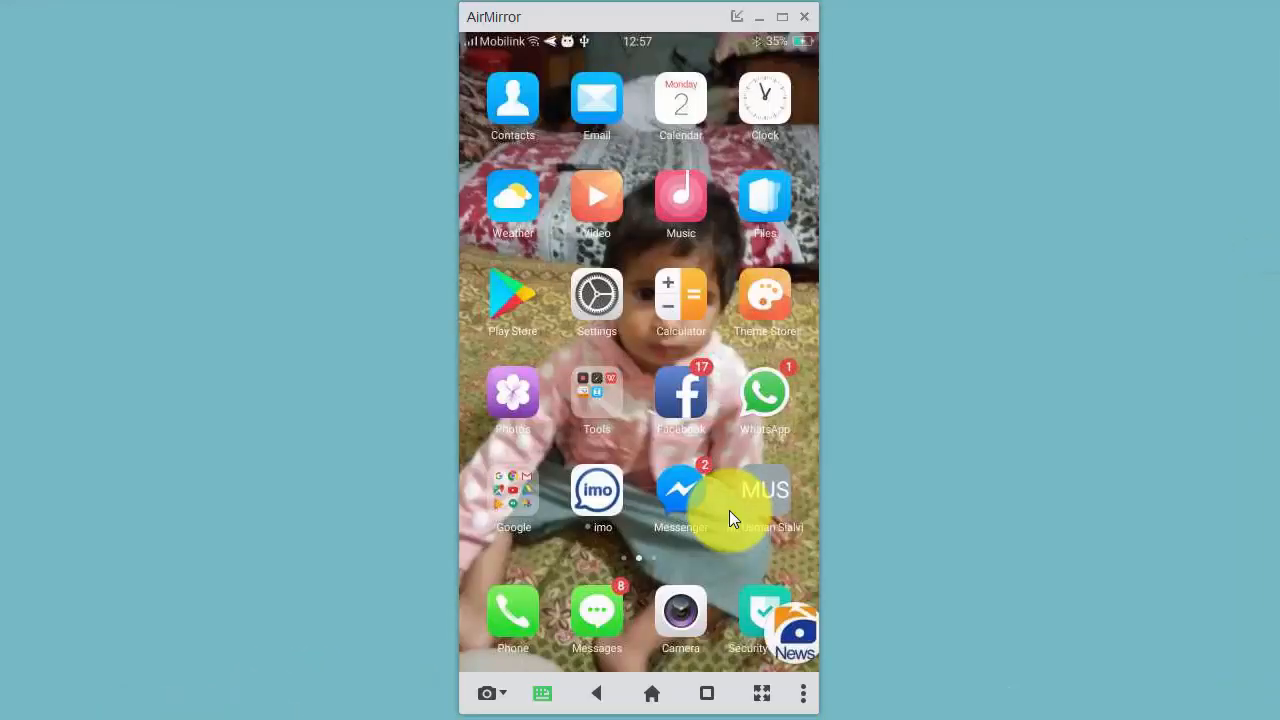
pyautogui.click(600, 297)
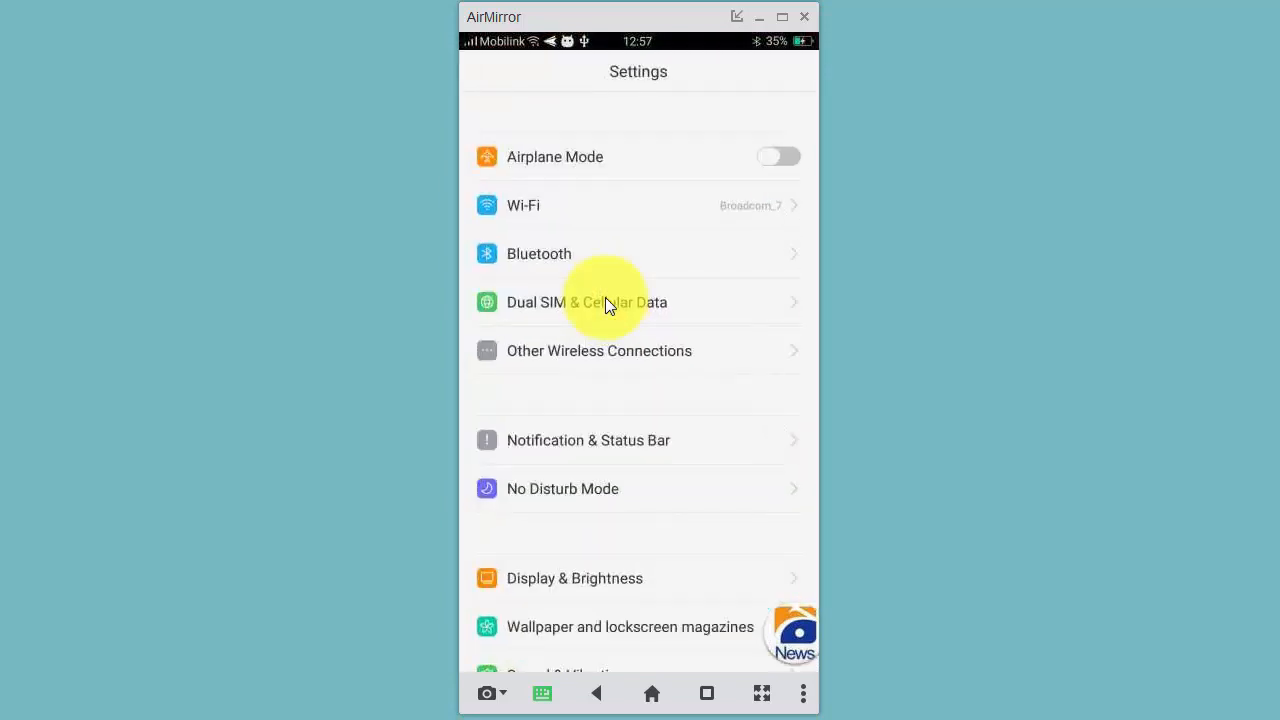
pyautogui.click(568, 205)
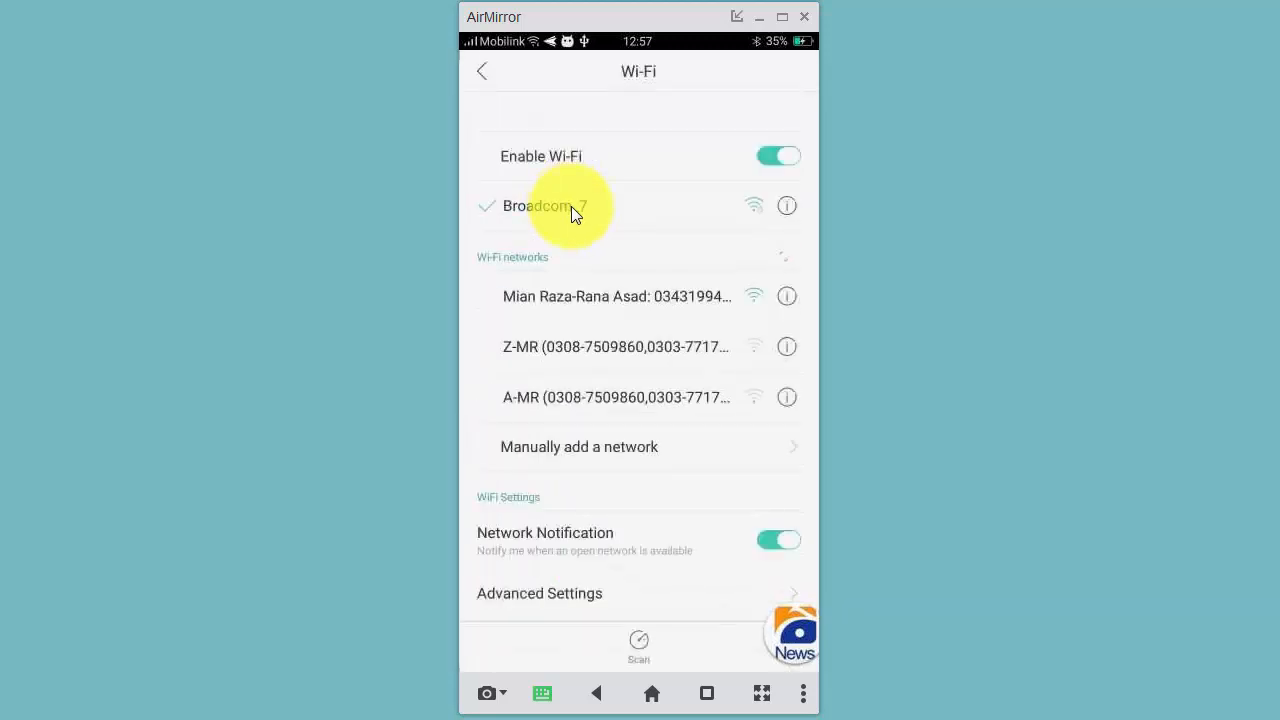
pyautogui.click(579, 594)
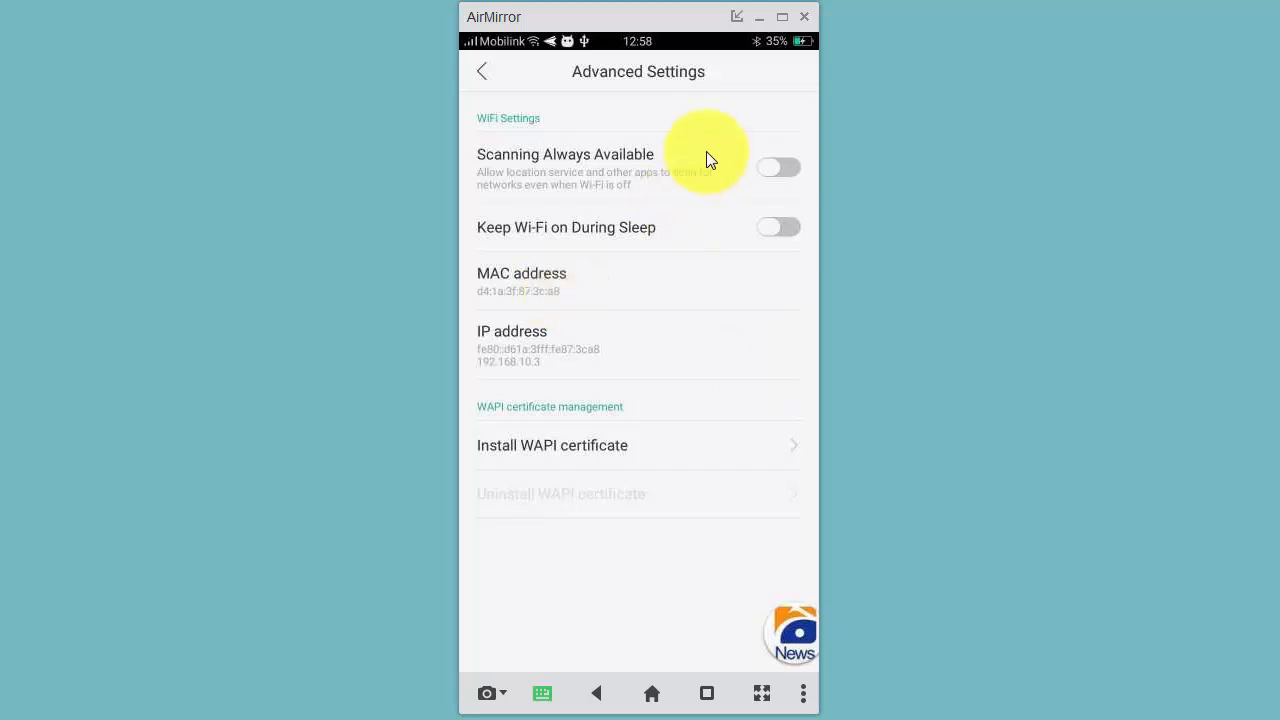
pyautogui.click(757, 17)
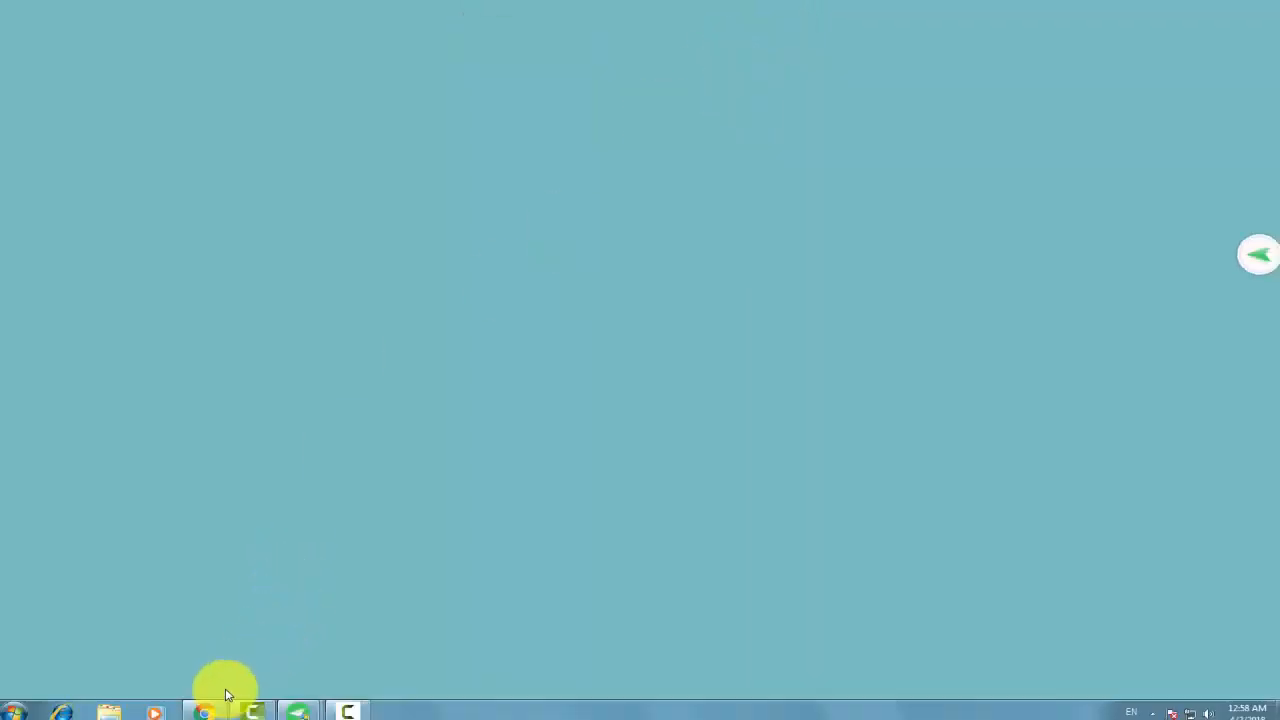
pyautogui.click(212, 708)
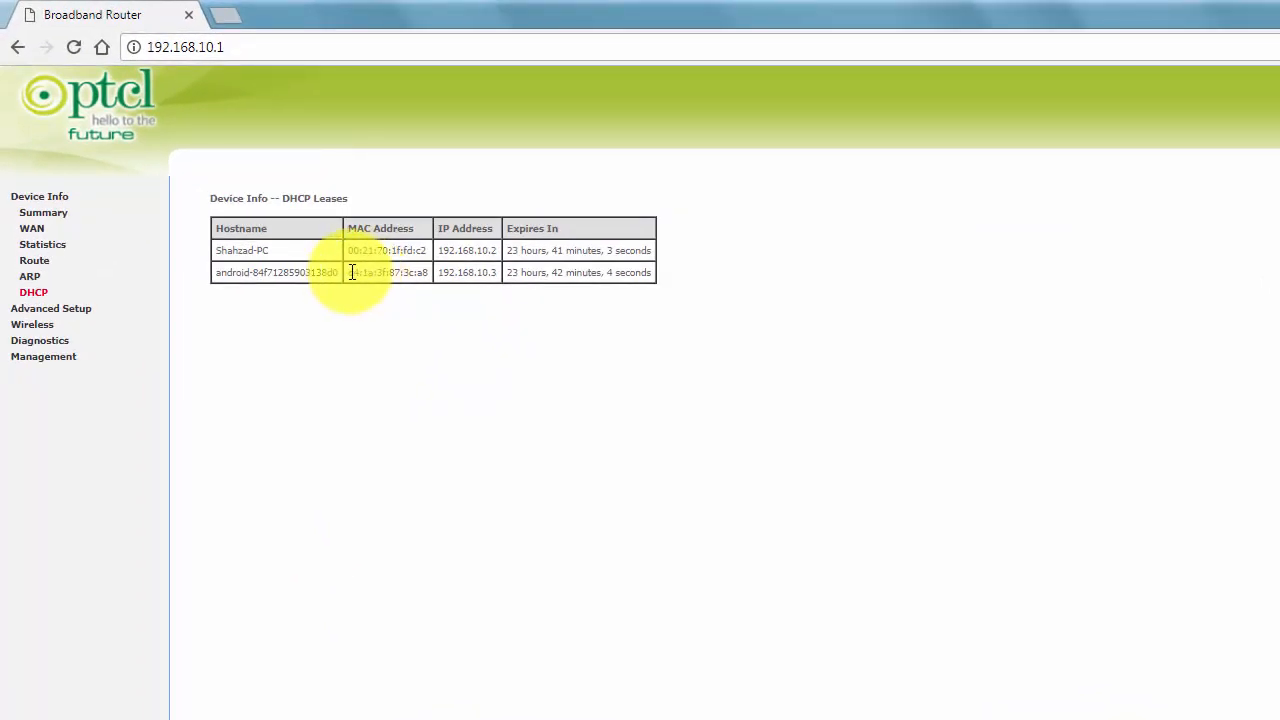
pyautogui.moveTo(350, 279); pyautogui.dragTo(430, 284)
pyautogui.hotkey('ctrl', 'c')
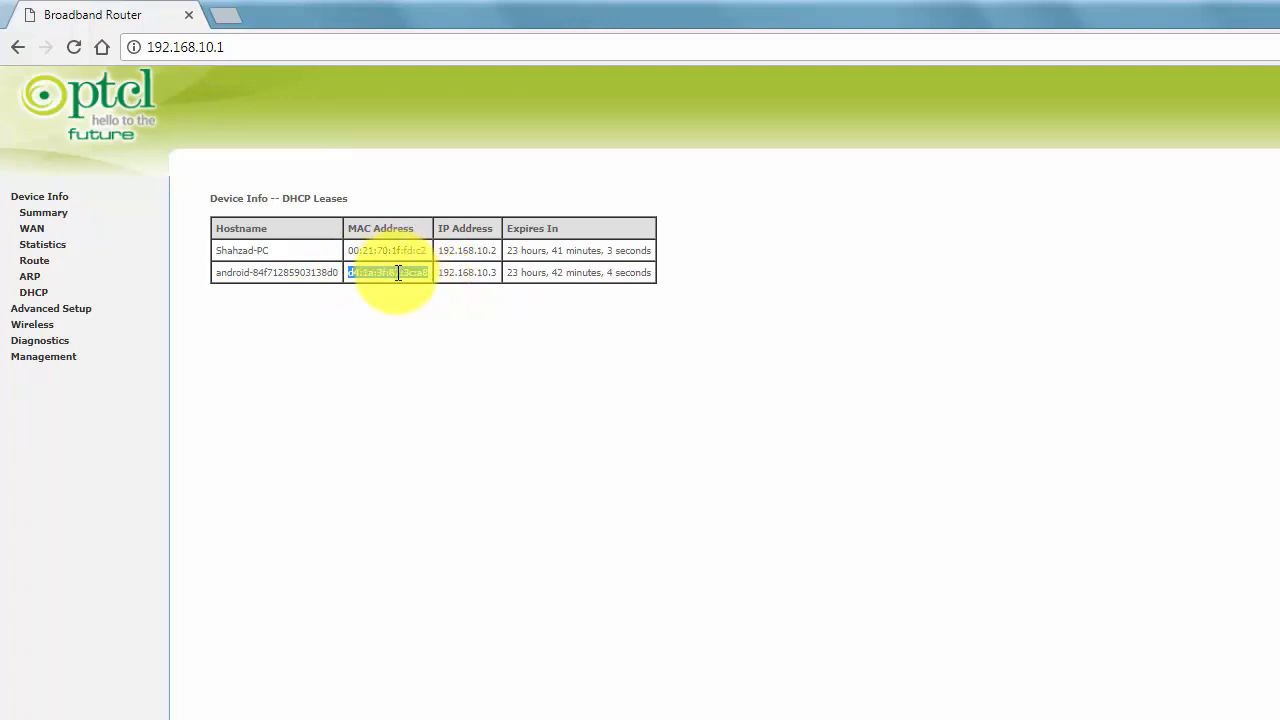
pyautogui.rightClick(398, 273)
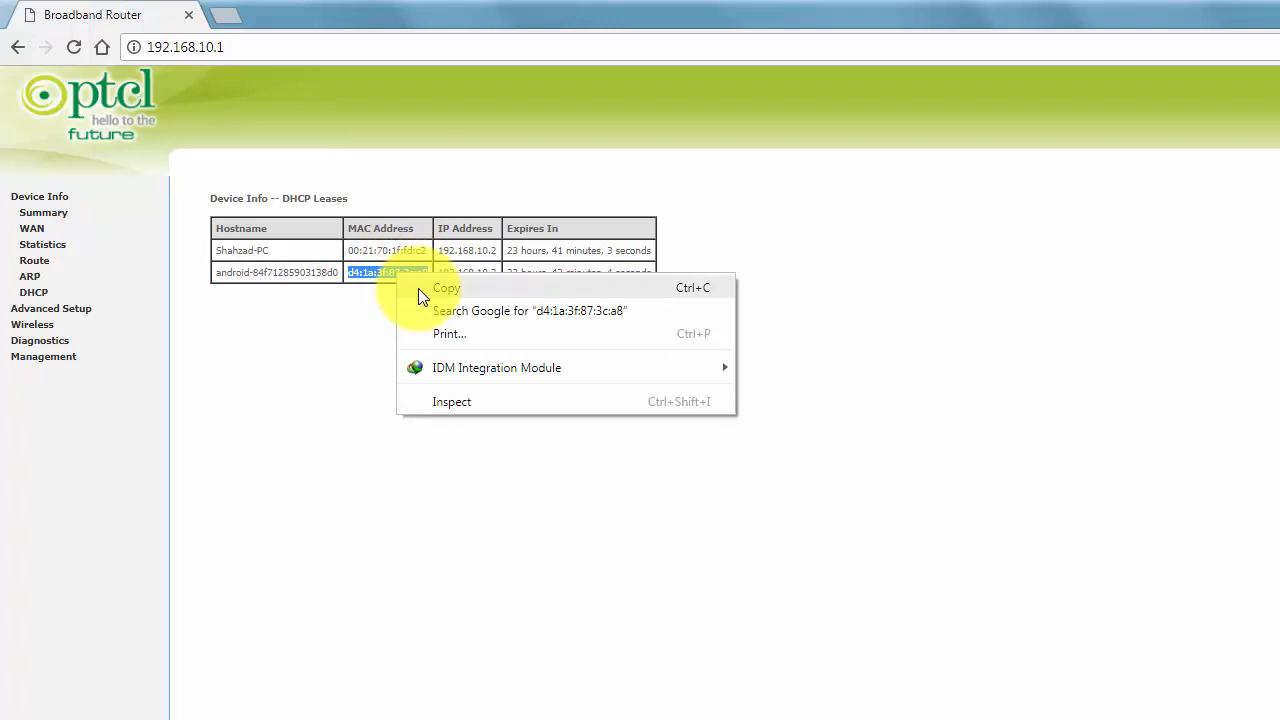
pyautogui.click(418, 288)
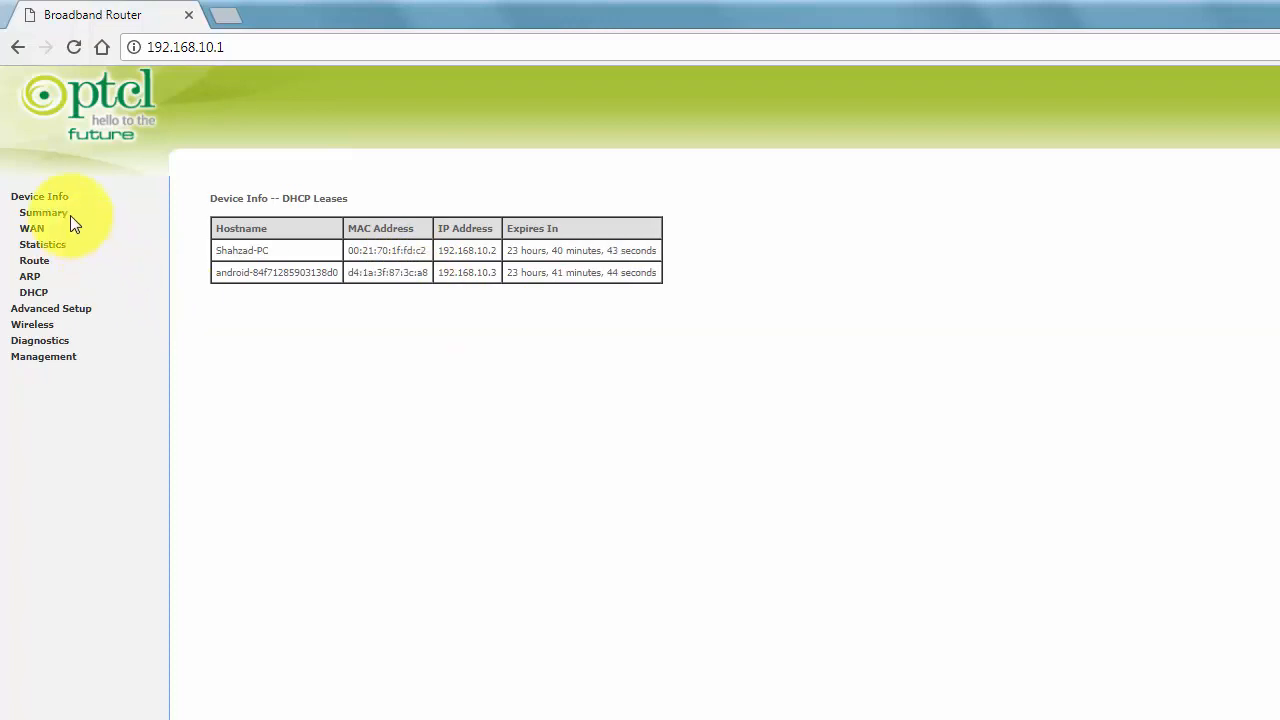
pyautogui.click(43, 327)
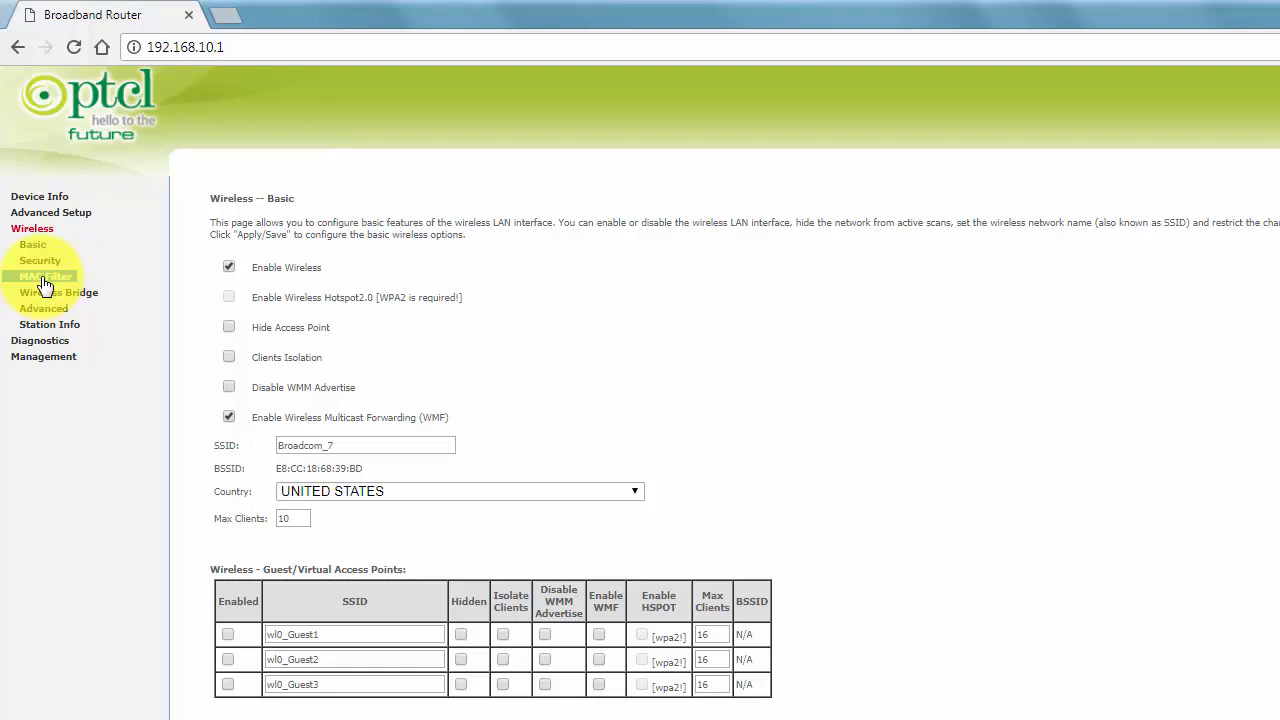
# - Paste D4:1A:3F:87:3C:A8 into a new MAC Filter entry and save it
pyautogui.click(45, 284)
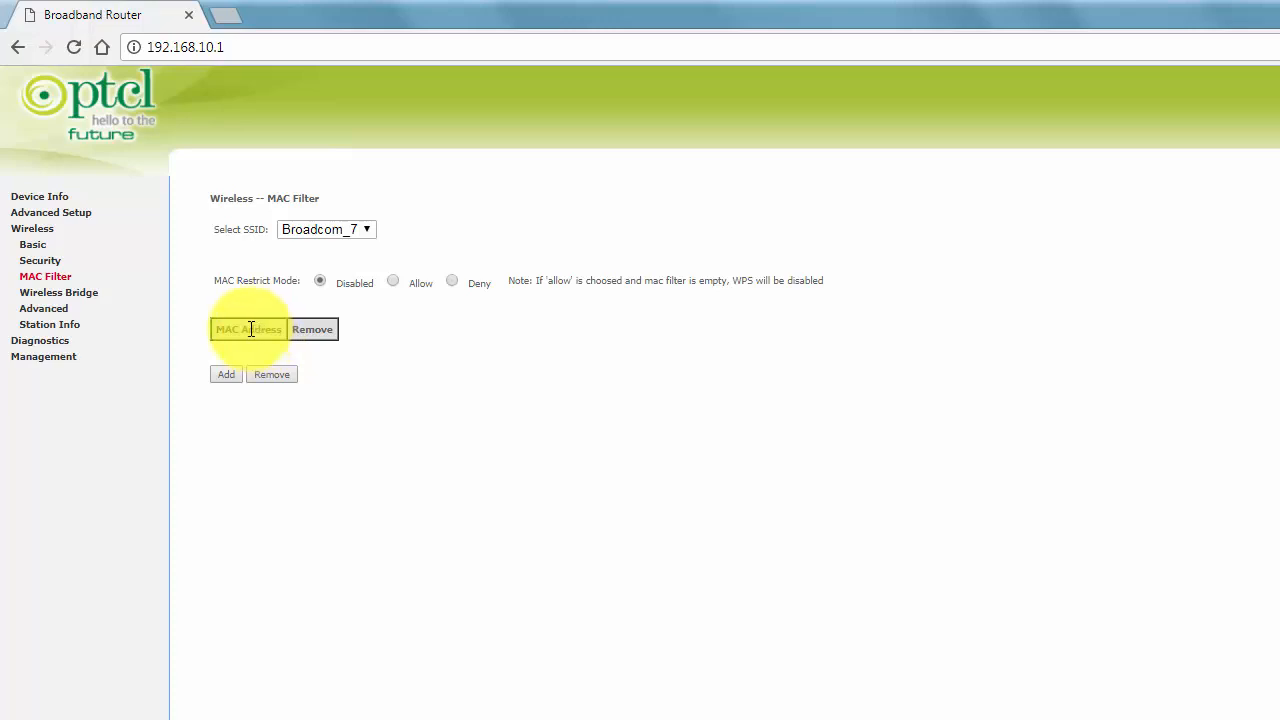
pyautogui.click(226, 375)
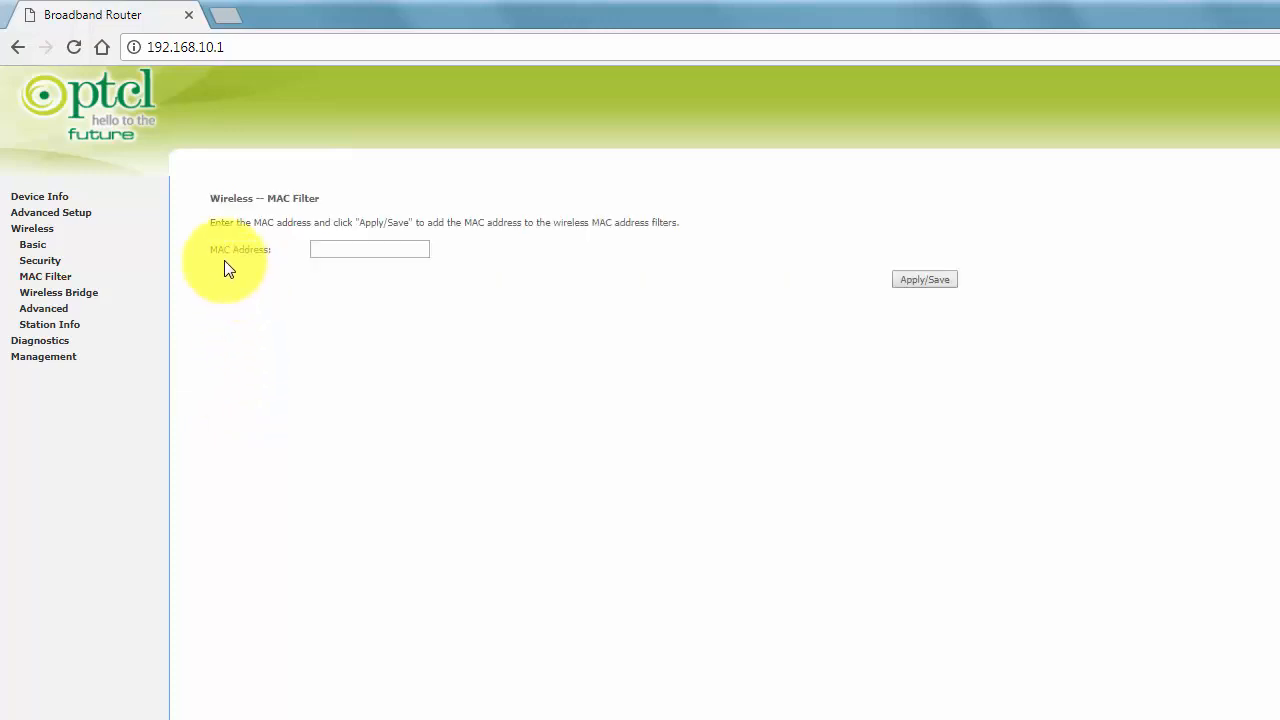
pyautogui.click(340, 248)
pyautogui.rightClick(340, 248)
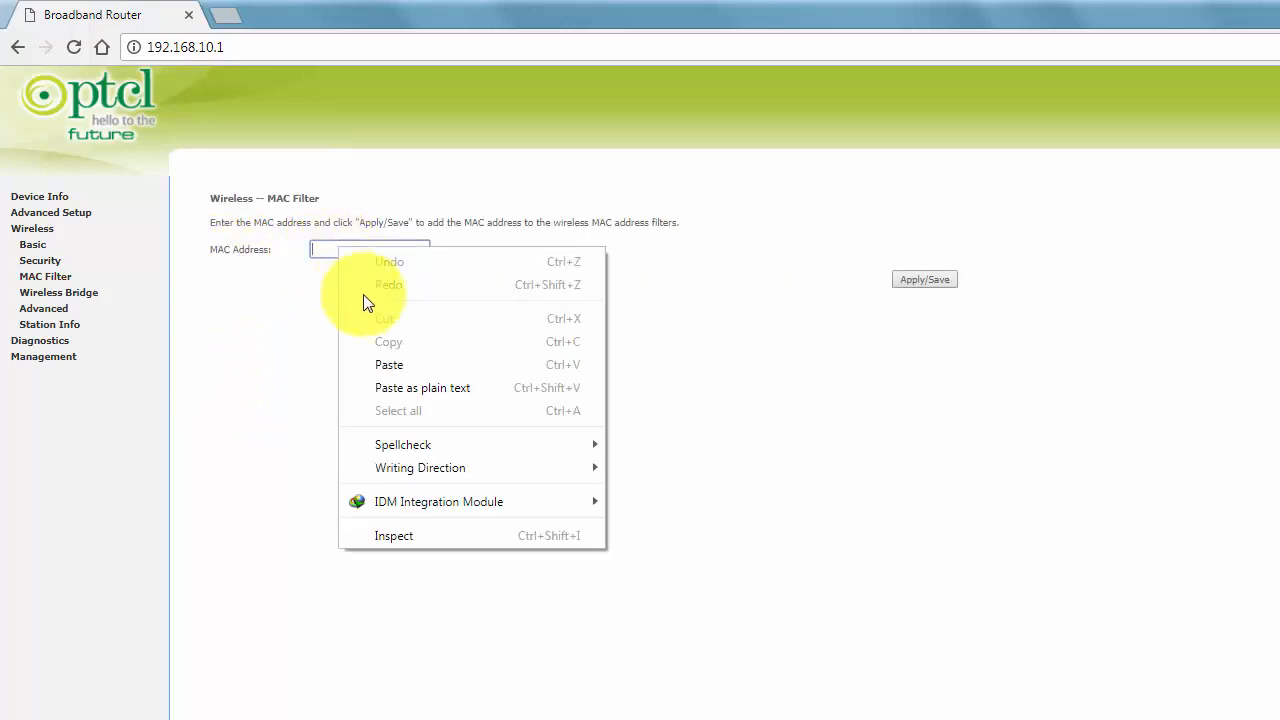
pyautogui.click(389, 366)
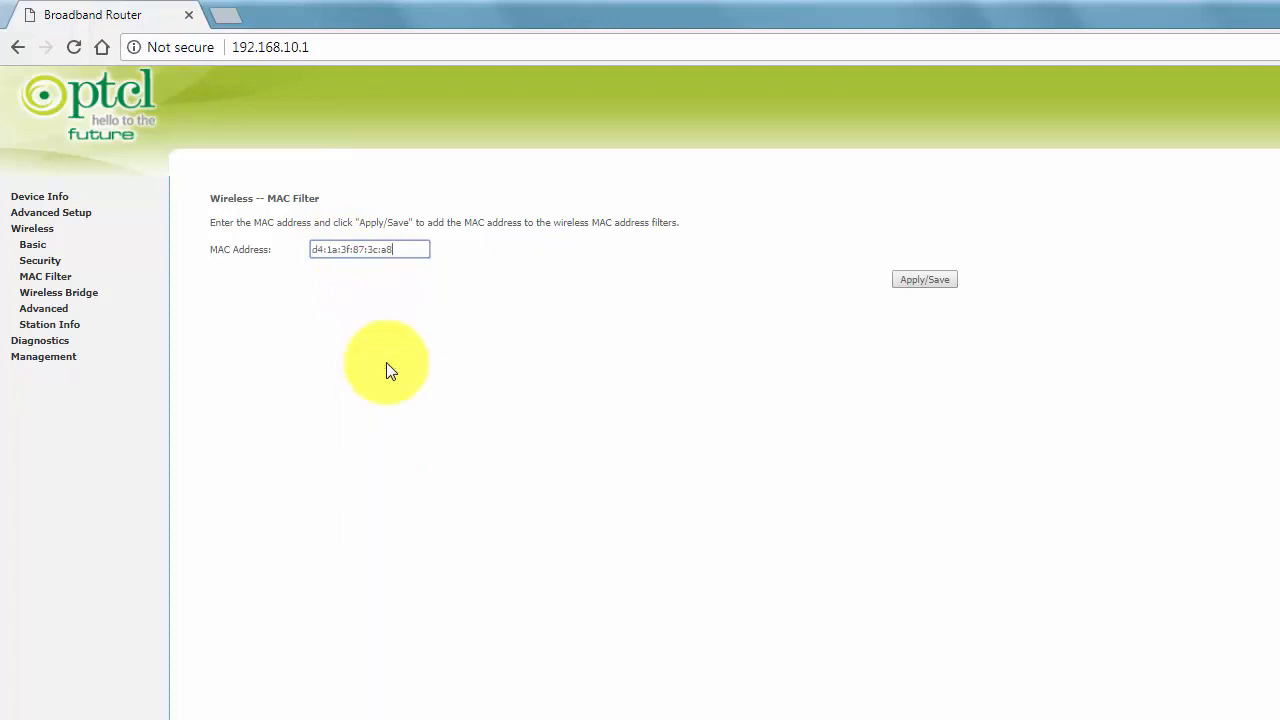
pyautogui.click(926, 281)
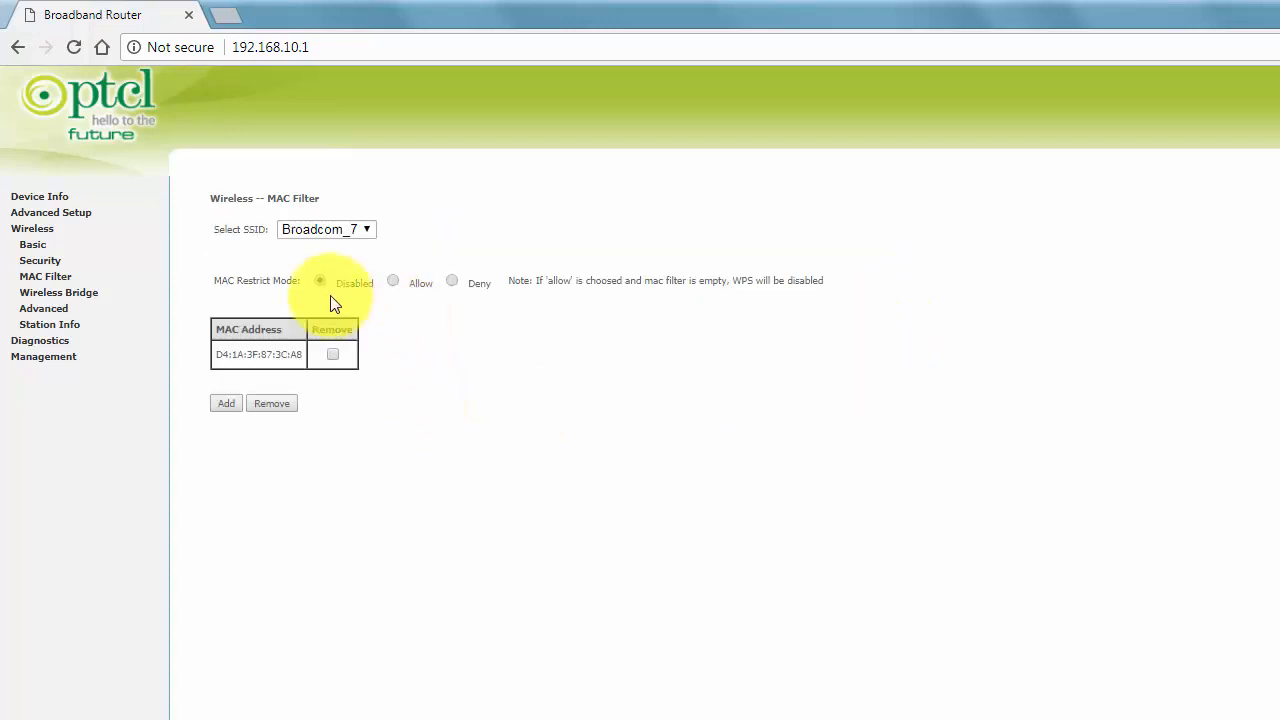
# - Set MAC Restrict Mode to Deny and apply it, then tick the phone's MAC entry
pyautogui.click(452, 281)
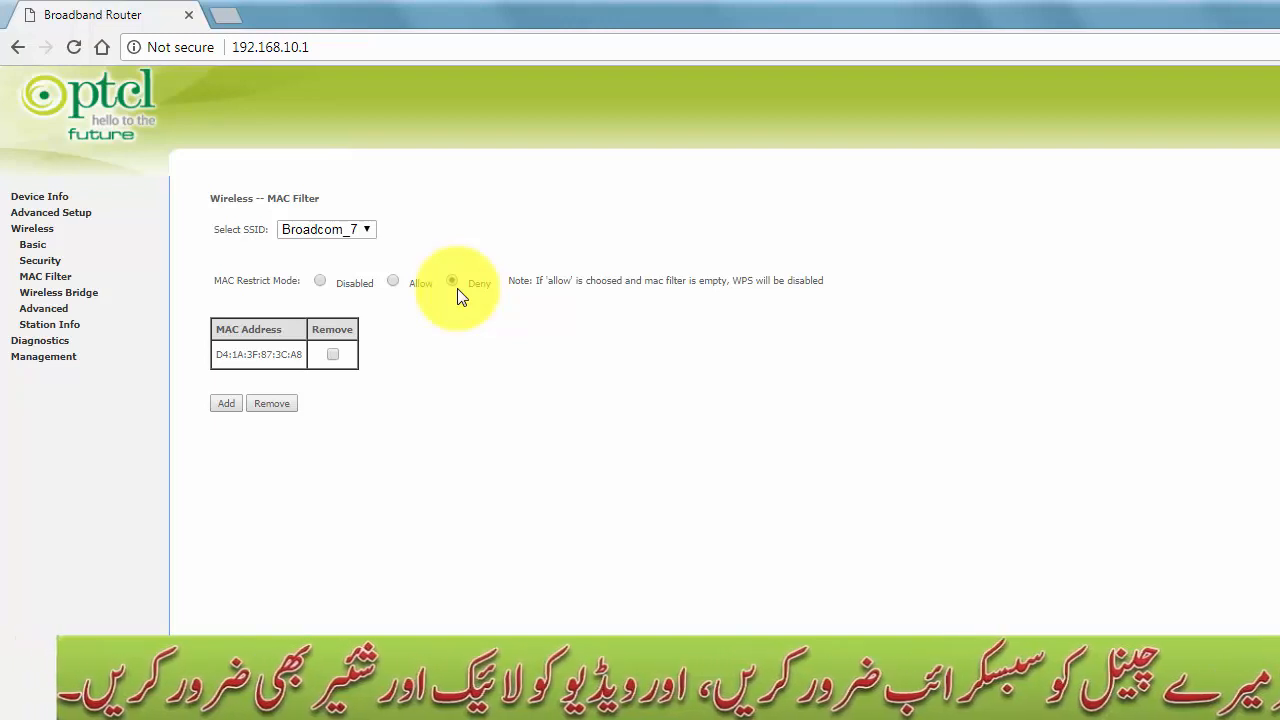
pyautogui.click(228, 403)
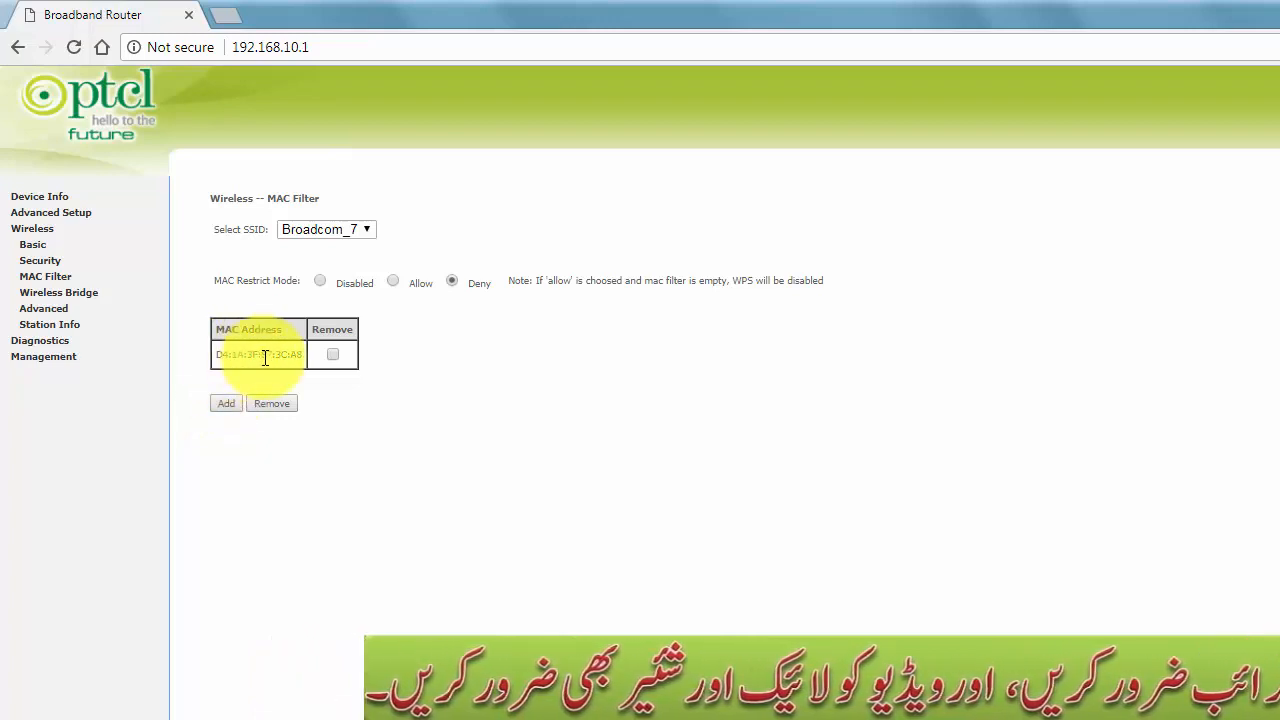
pyautogui.click(331, 355)
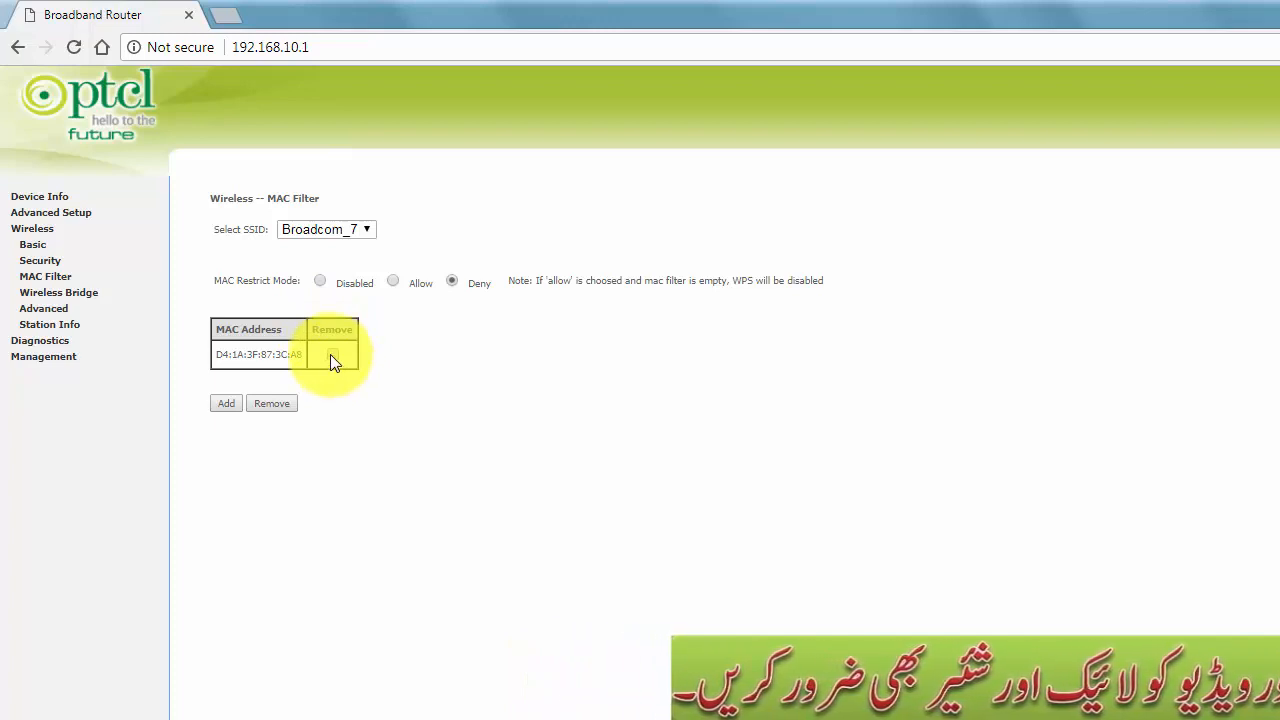